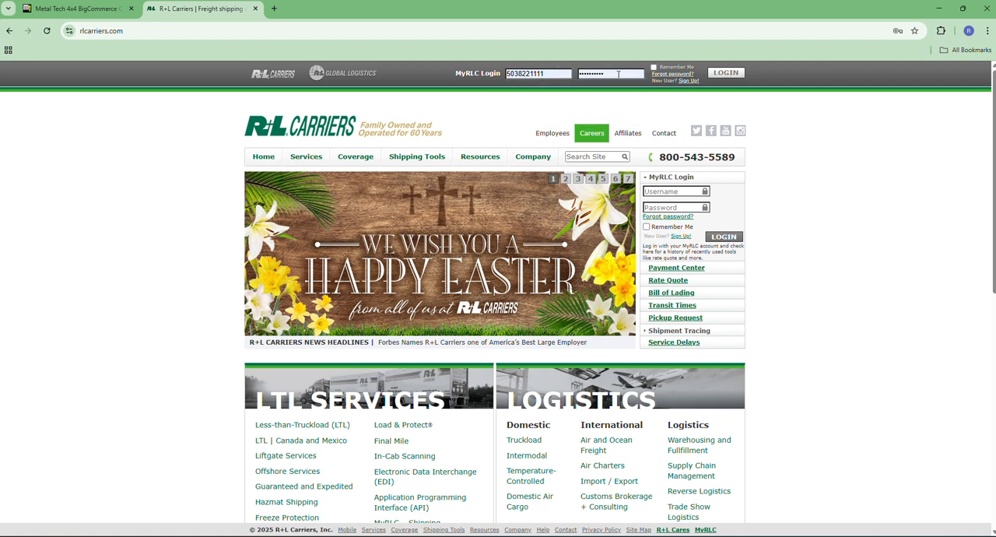
# Step: Log in to the R+L Carriers account with the prefilled credentials and open the rate quote form
pyautogui.click(725, 72)
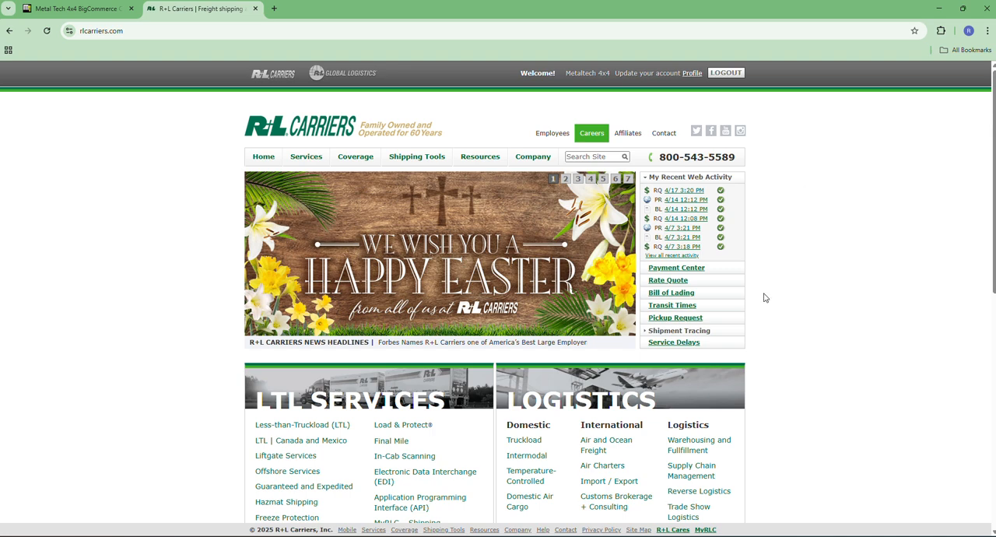
pyautogui.click(667, 281)
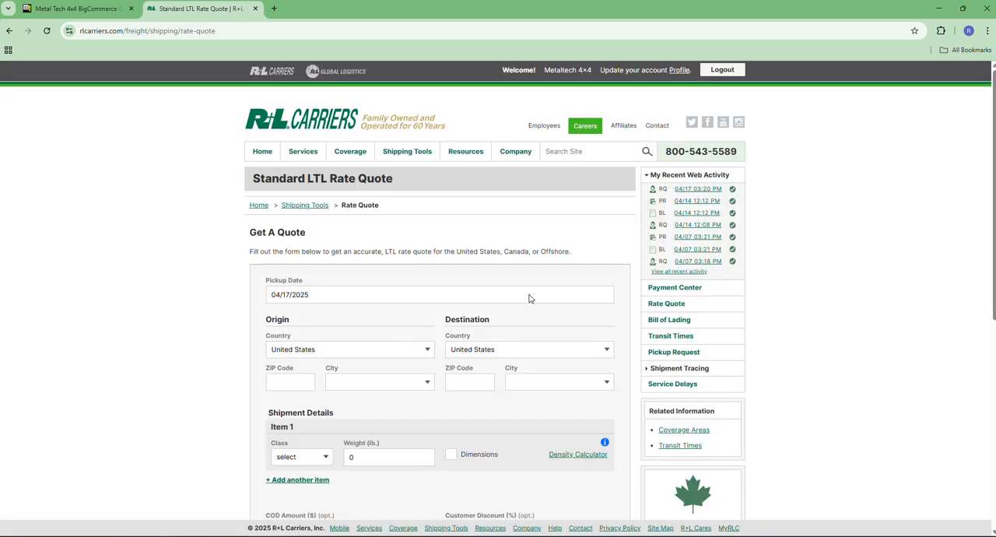
# Step: Set the quote's origin ZIP code to 97132 so the origin city fills in
pyautogui.scroll(-2, 994, 122)
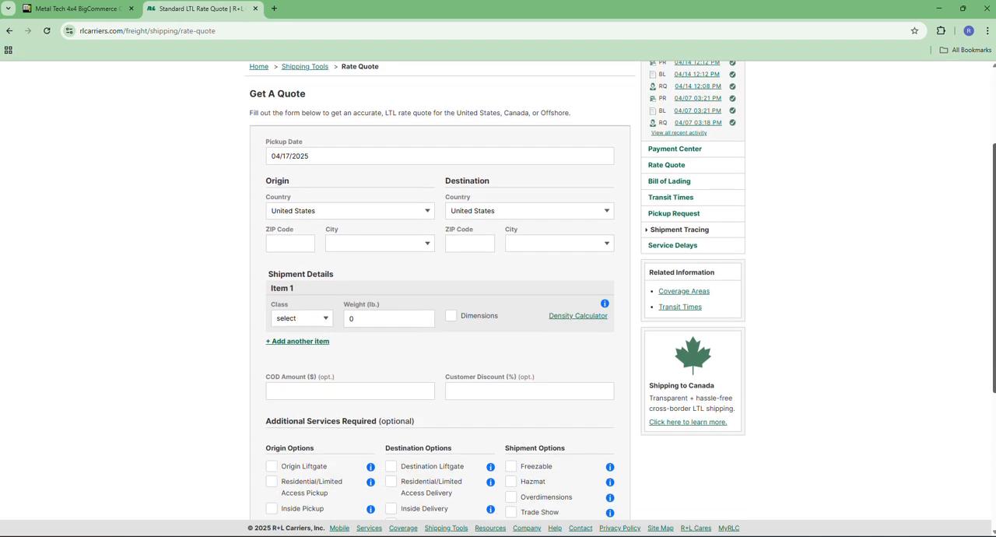
pyautogui.click(288, 244)
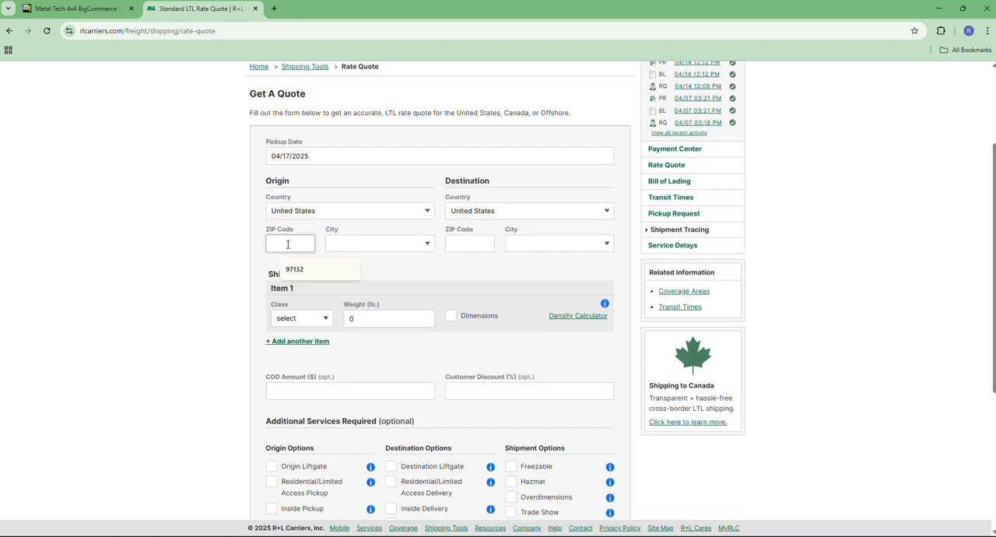
pyautogui.write('97132')
pyautogui.click(383, 274)
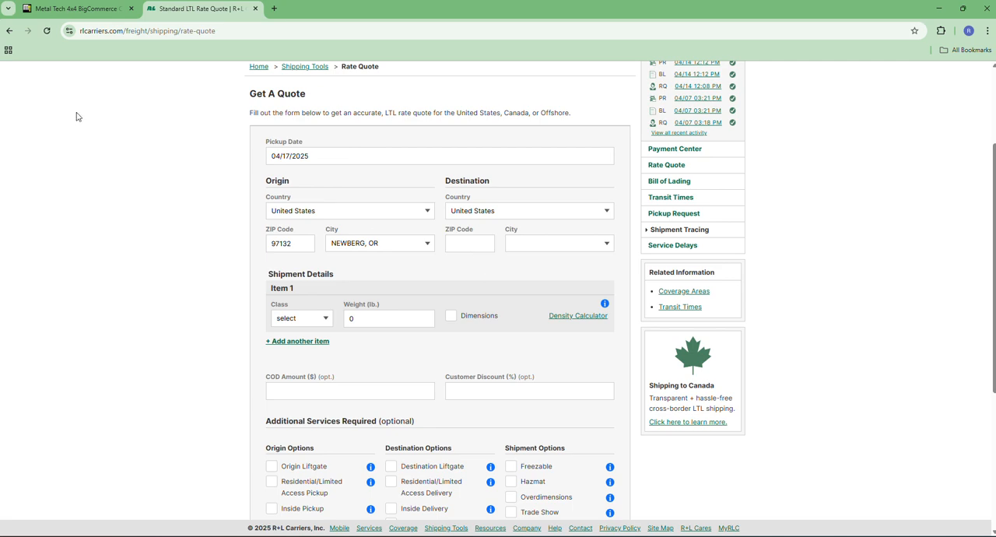
# Step: Switch to the BigCommerce store admin, search for the customer's order number and open the matching order to read its shipping address
pyautogui.click(78, 9)
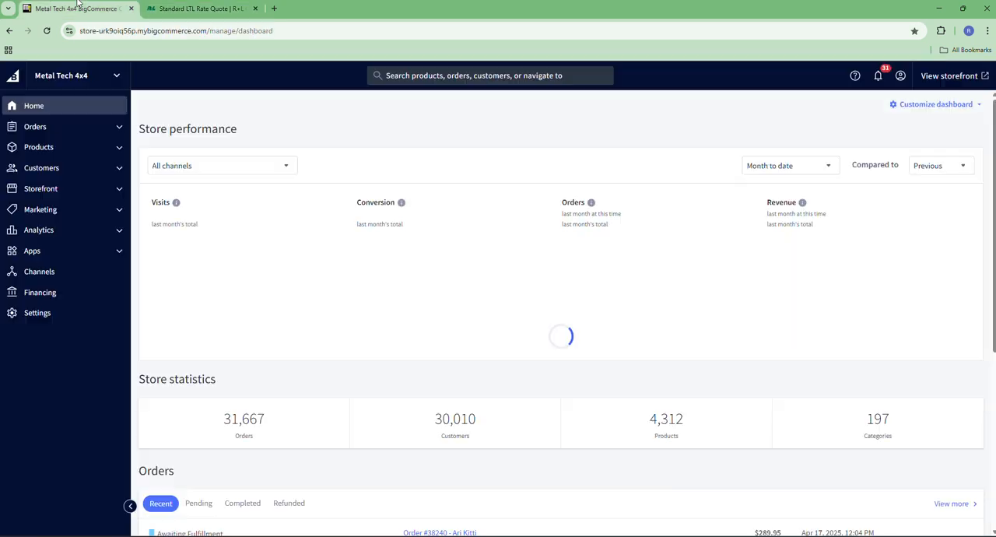
pyautogui.click(440, 74)
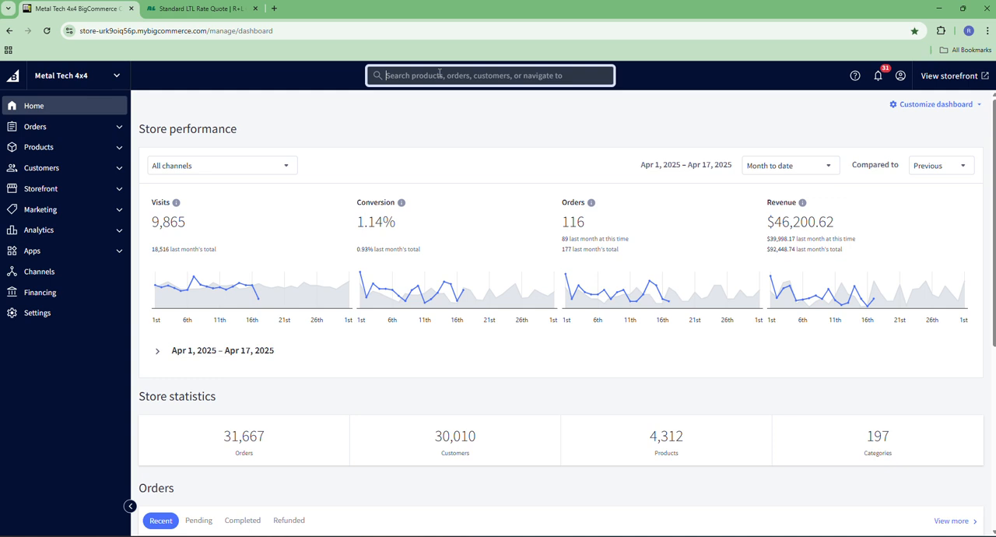
pyautogui.write('8216')
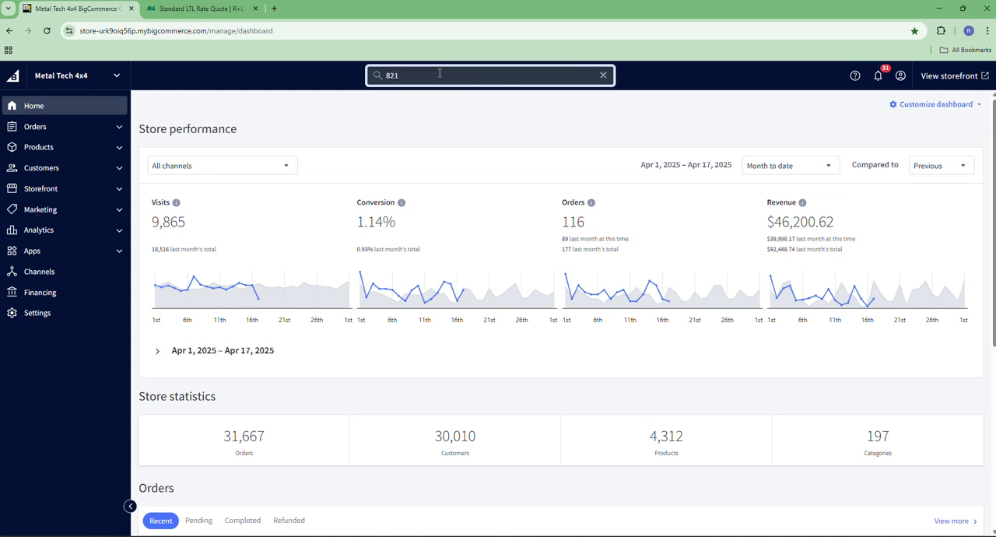
pyautogui.press('BackSpace')
pyautogui.press('BackSpace')
pyautogui.press('BackSpace')
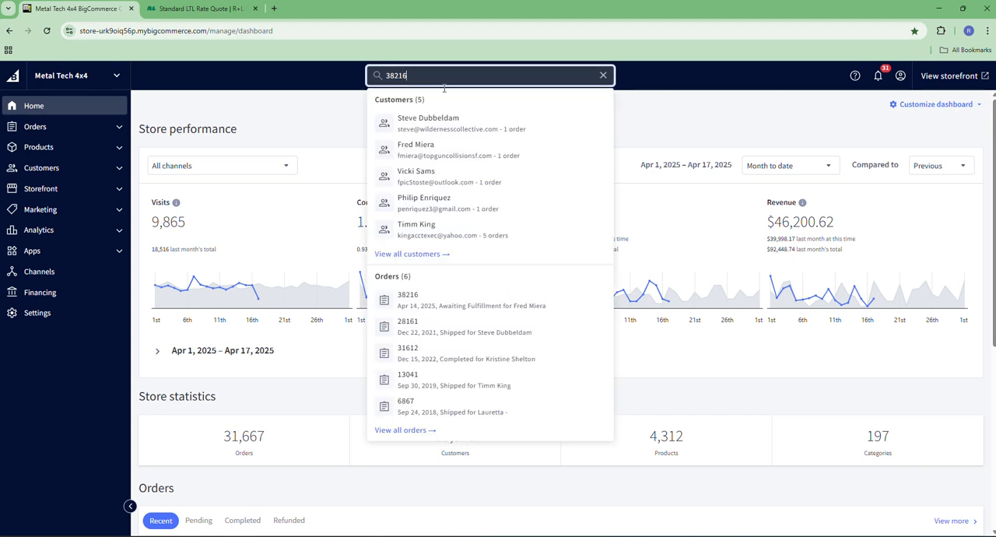
pyautogui.click(425, 303)
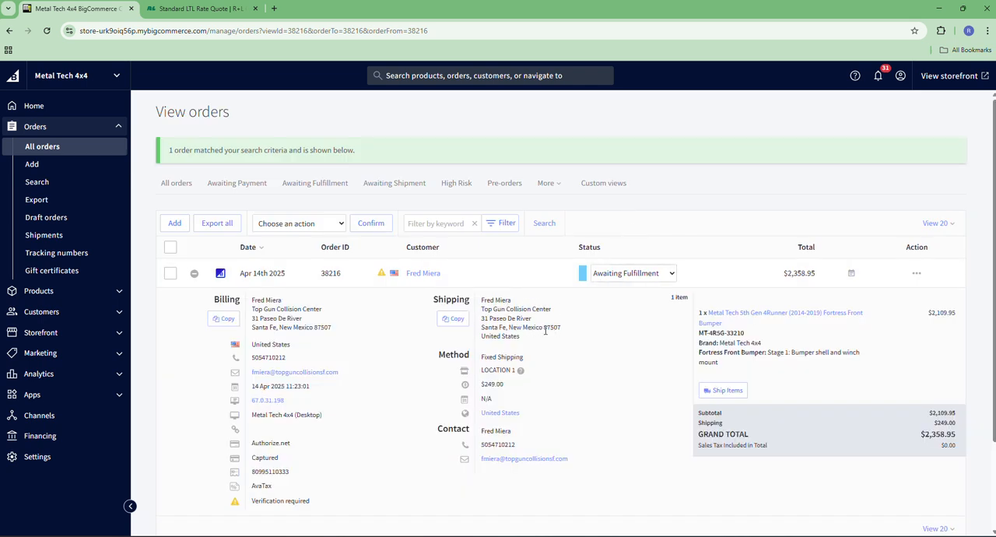
# Step: Return to the R+L Carriers quote form and enter the customer's shipping ZIP code as destination, with SANTA FE, NM as city
pyautogui.click(263, 6)
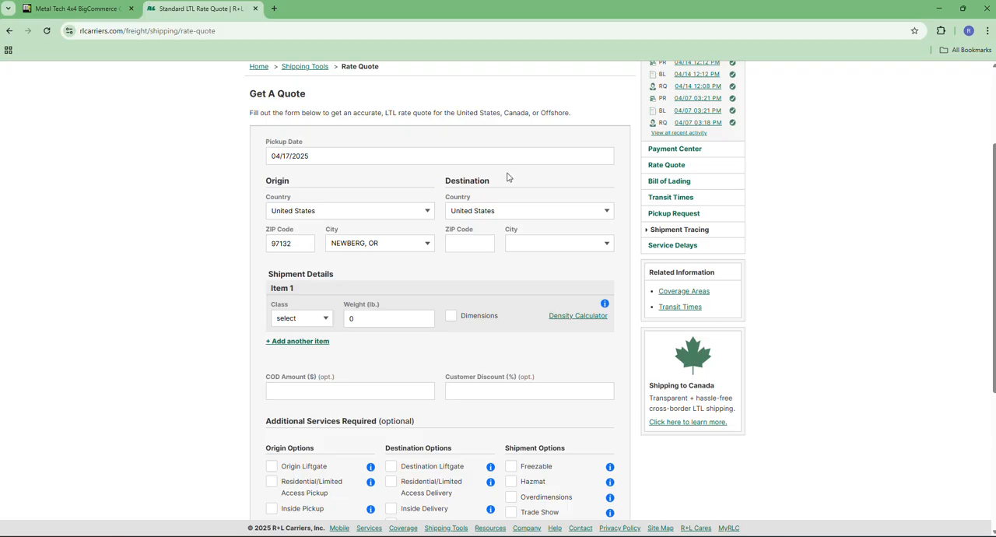
pyautogui.click(474, 243)
pyautogui.write('87507')
pyautogui.click(506, 276)
pyautogui.click(609, 244)
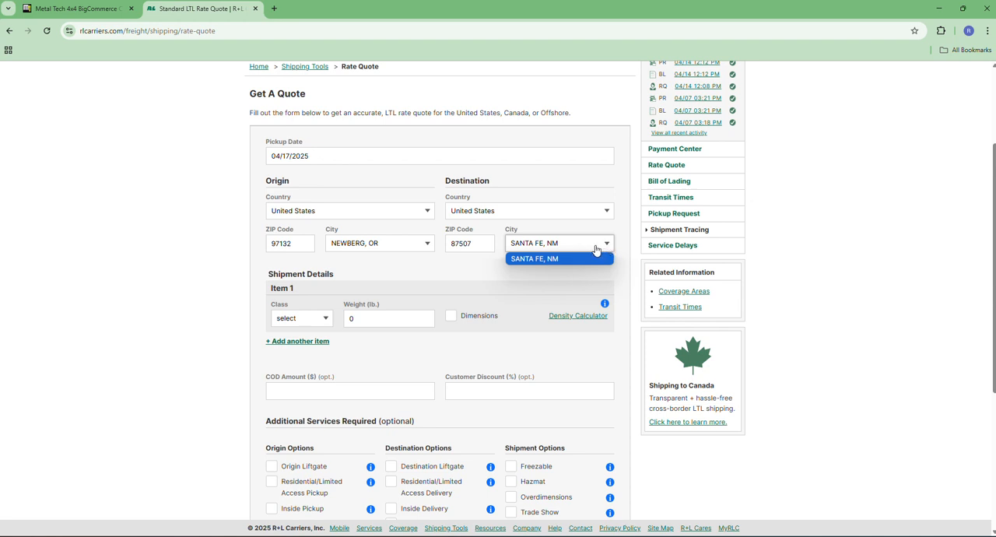
pyautogui.click(449, 274)
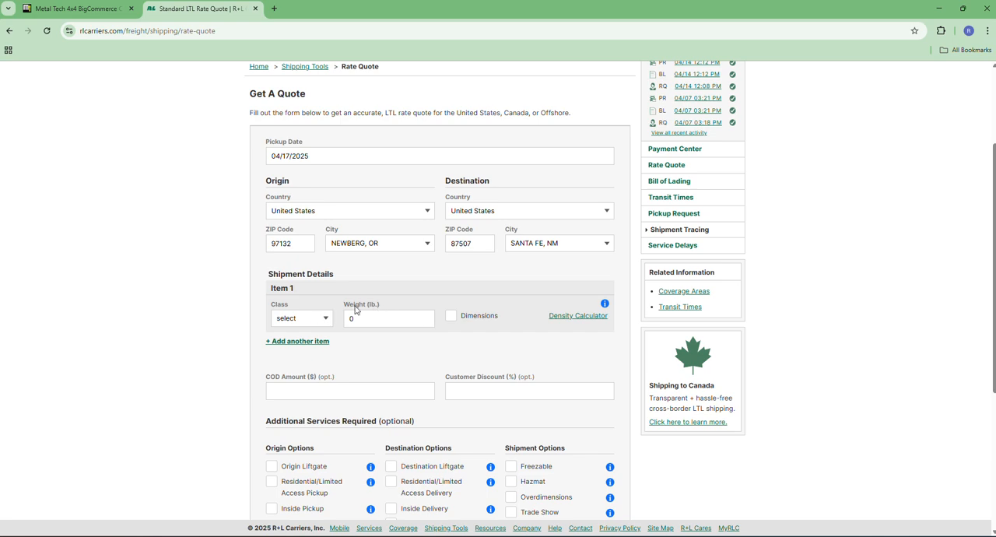
# Step: Calculate the freight class with the Density Calculator for 75 × 32 × 21 inches and a weight of 177, and apply it to Item 1
pyautogui.click(561, 317)
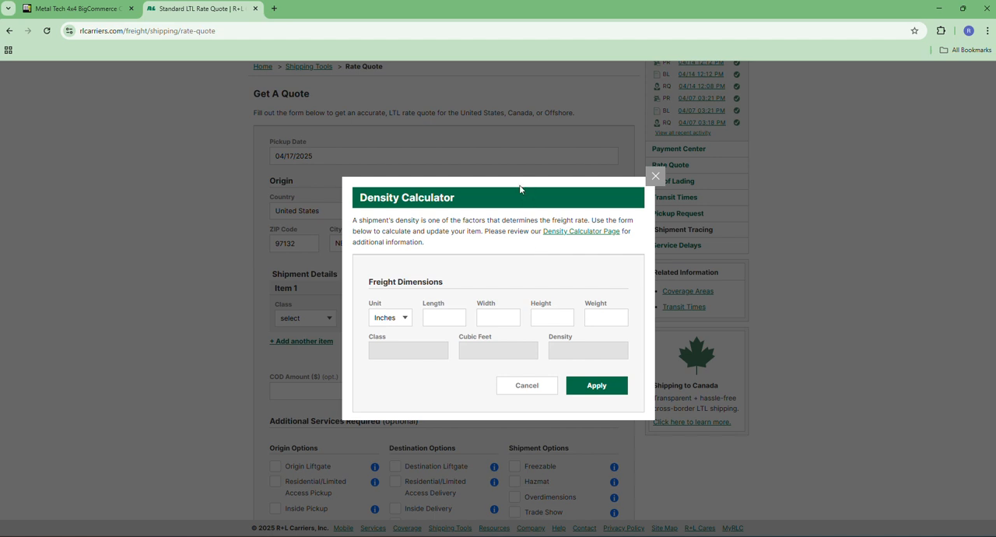
pyautogui.click(428, 318)
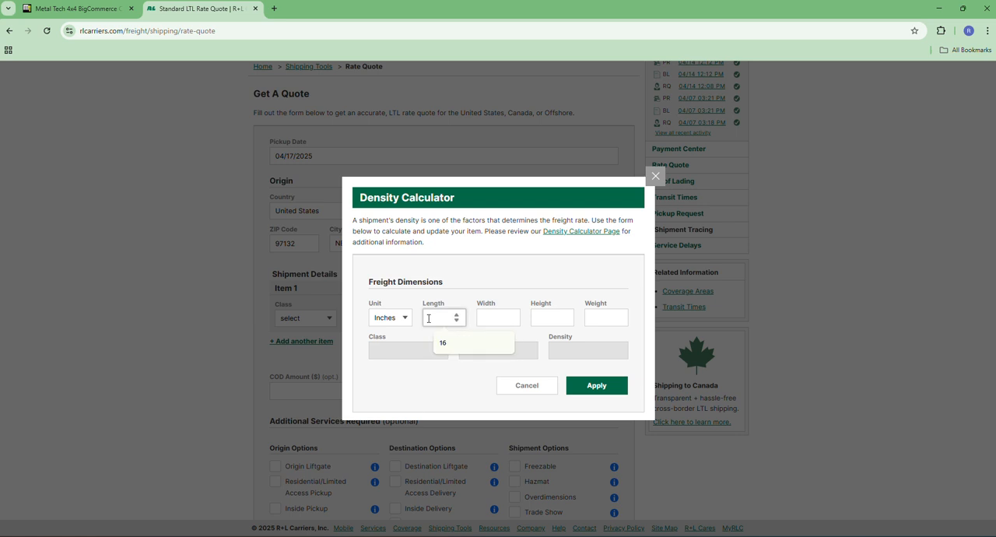
pyautogui.write('75')
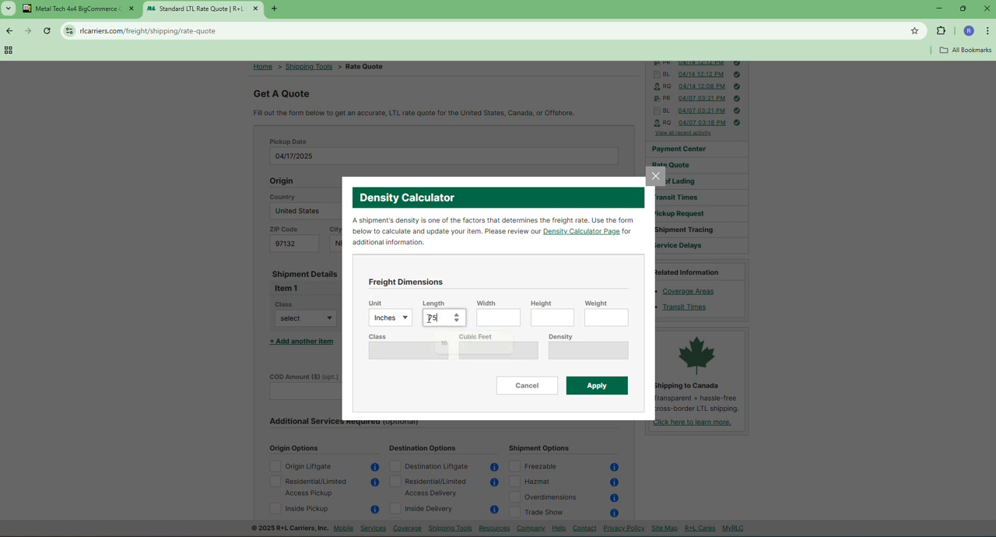
pyautogui.press('Tab')
pyautogui.write('32')
pyautogui.press('Tab')
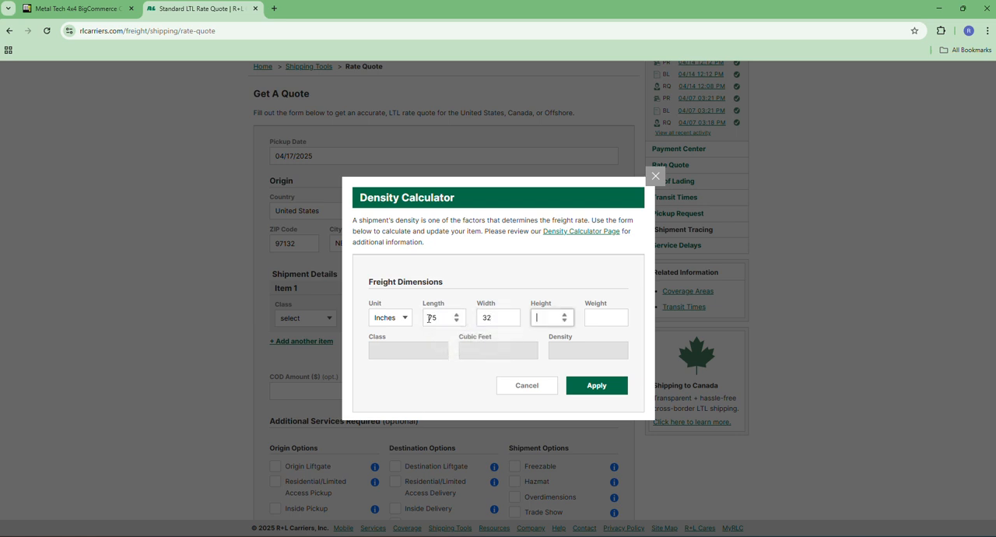
pyautogui.write('21')
pyautogui.press('Tab')
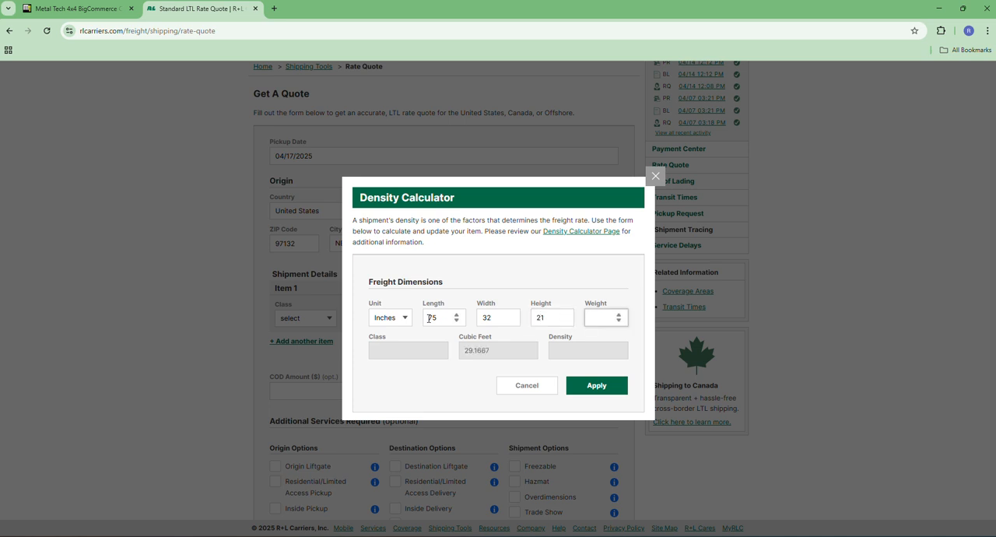
pyautogui.write('177')
pyautogui.click(395, 369)
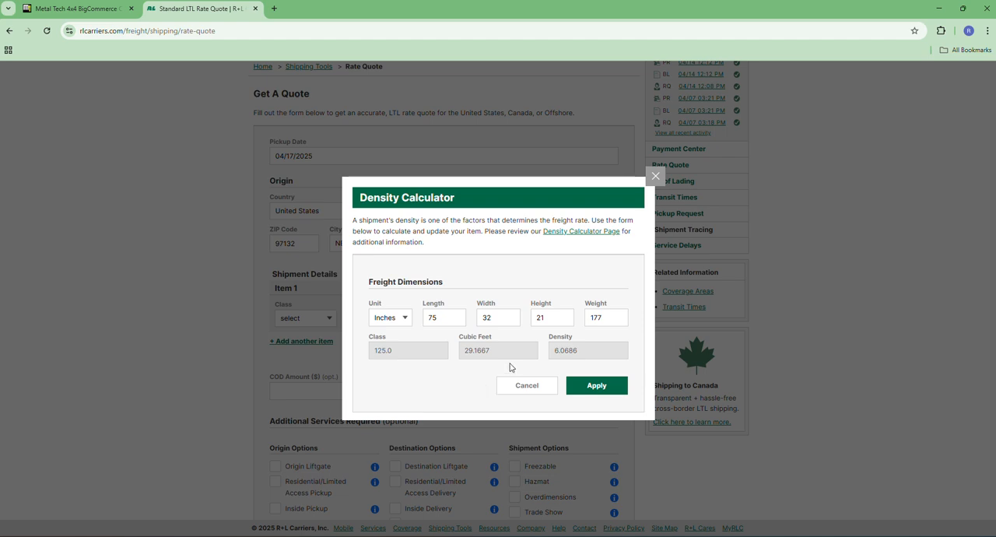
pyautogui.click(596, 386)
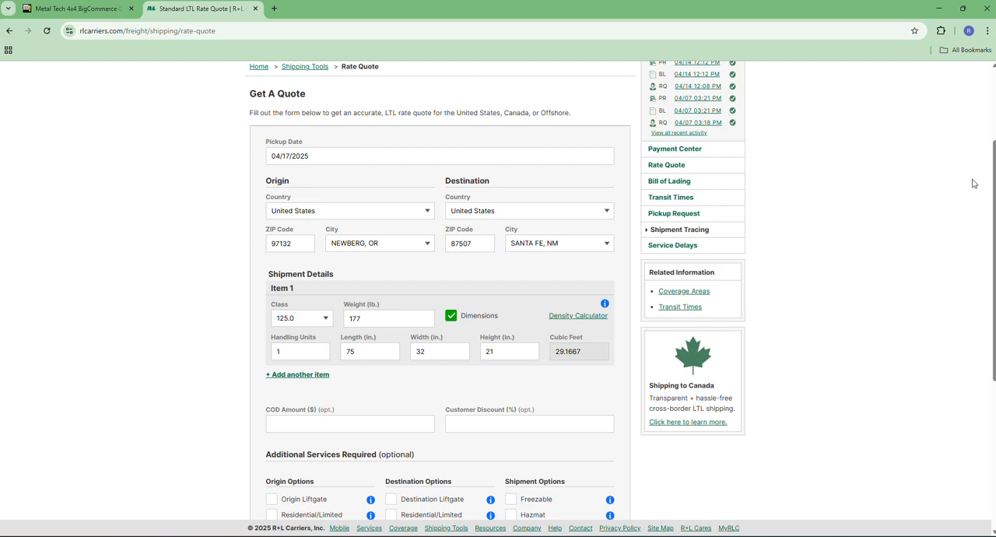
# Step: Add Destination Liftgate and Residential/Limited Access Delivery to the shipment and submit the quote request
pyautogui.moveTo(995, 175); pyautogui.dragTo(993, 285)
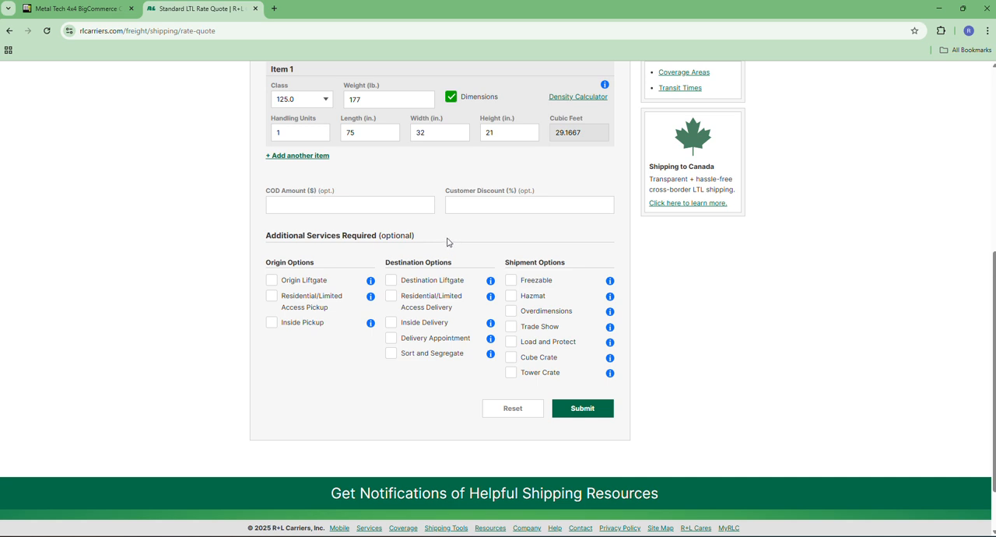
pyautogui.click(392, 282)
pyautogui.click(390, 301)
pyautogui.click(588, 417)
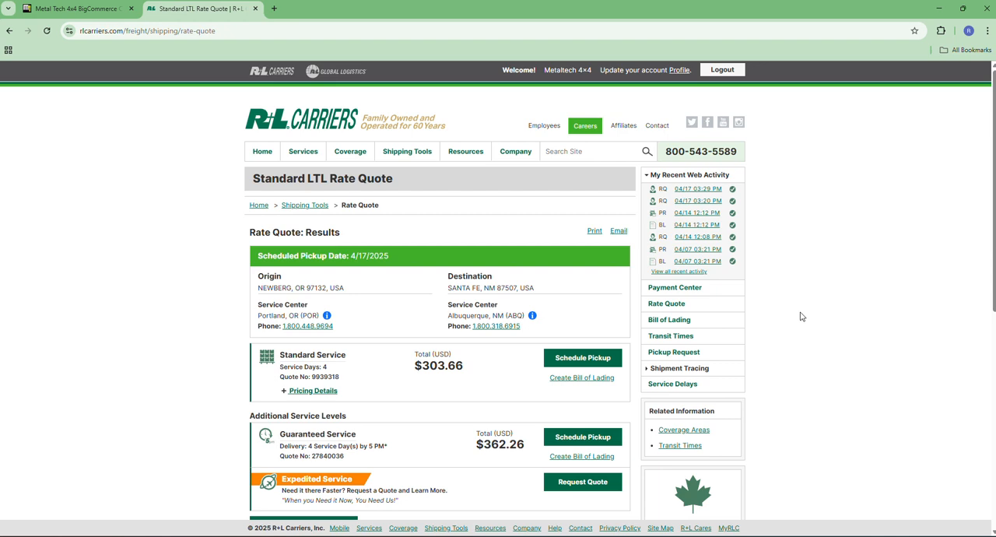
# Step: Review the rate quote results and save them as a PDF on the Desktop, named BC followed by the order number
pyautogui.moveTo(994, 148); pyautogui.dragTo(989, 224)
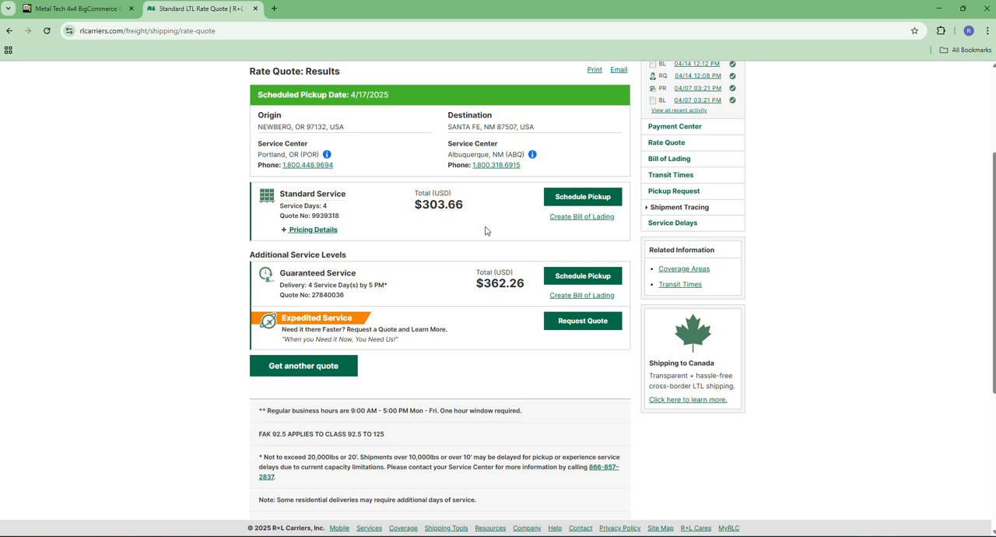
pyautogui.scroll(2, 486, 227)
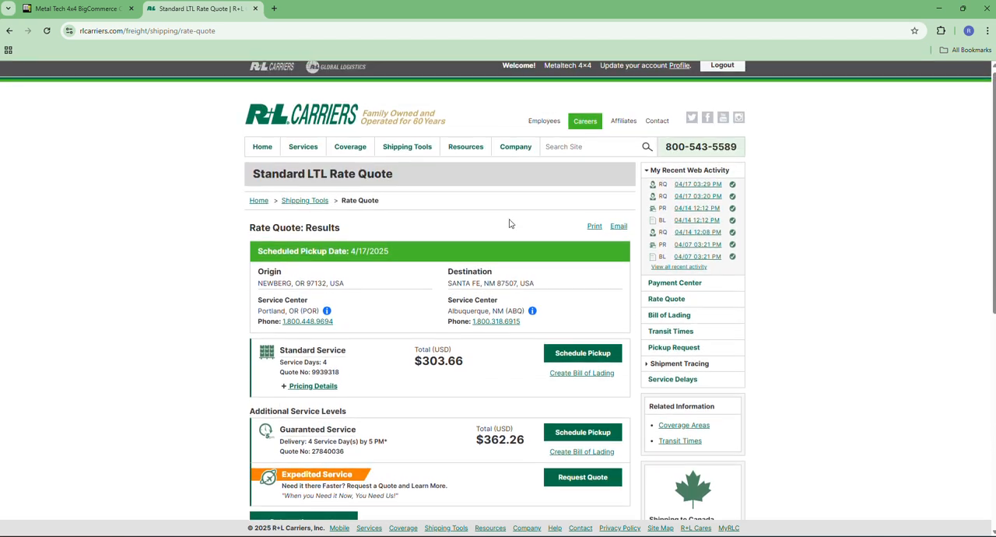
pyautogui.click(593, 226)
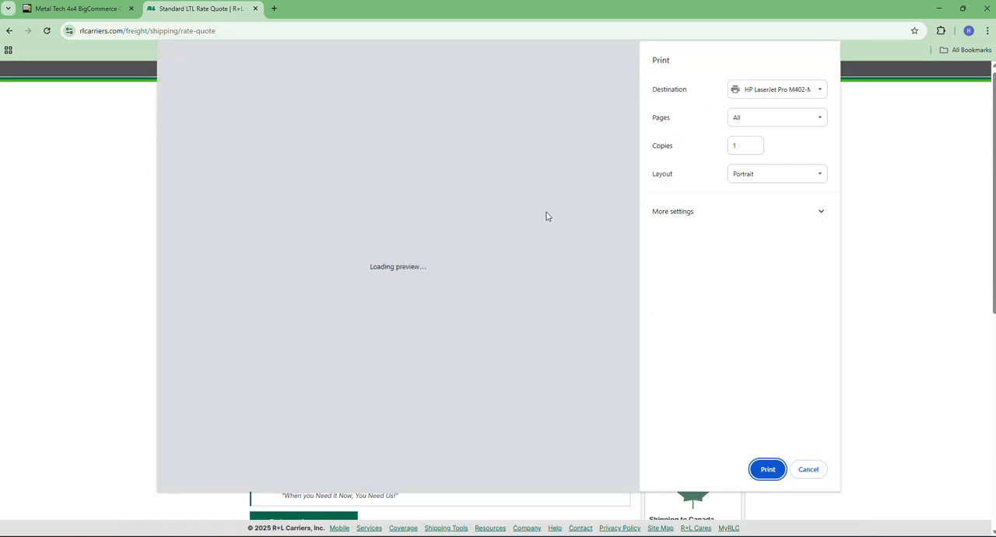
pyautogui.click(818, 93)
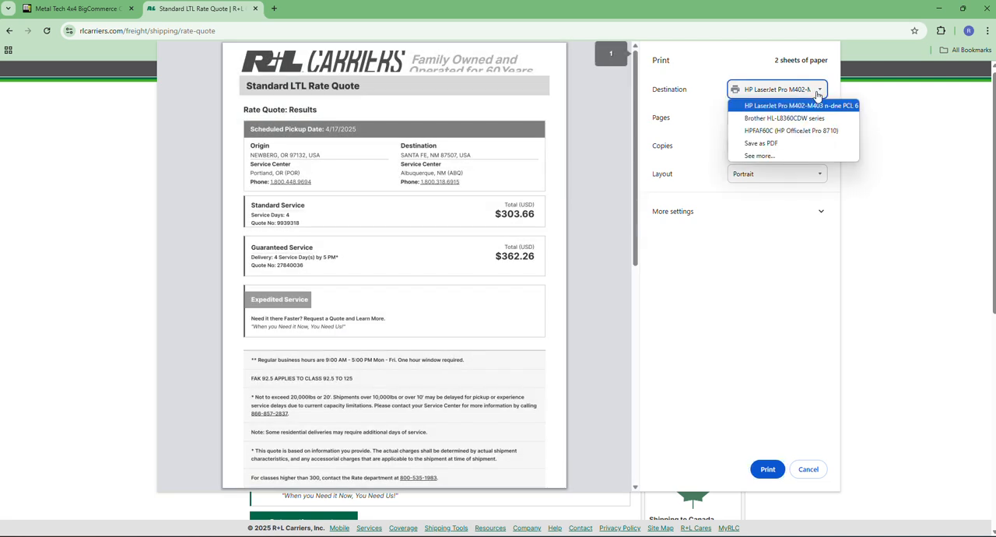
pyautogui.click(760, 144)
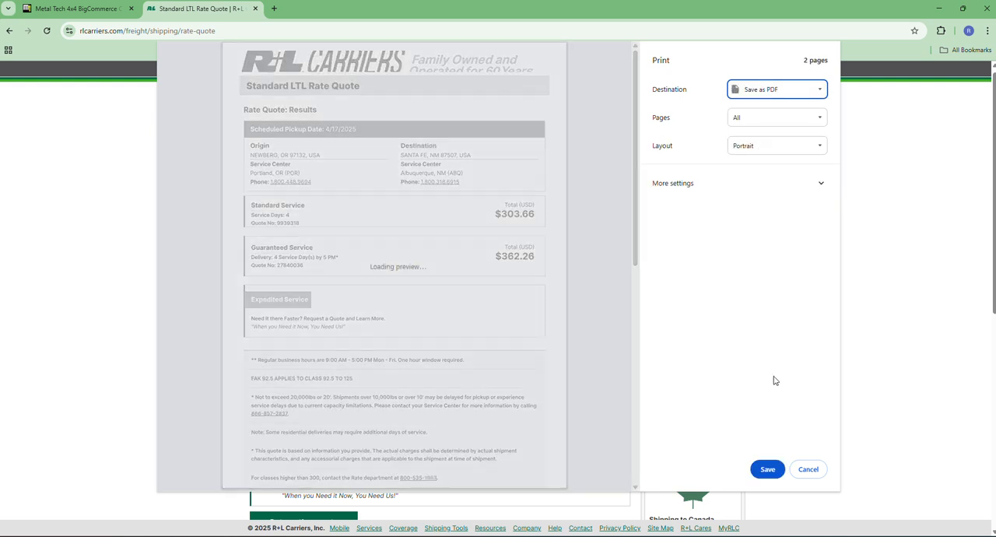
pyautogui.click(767, 469)
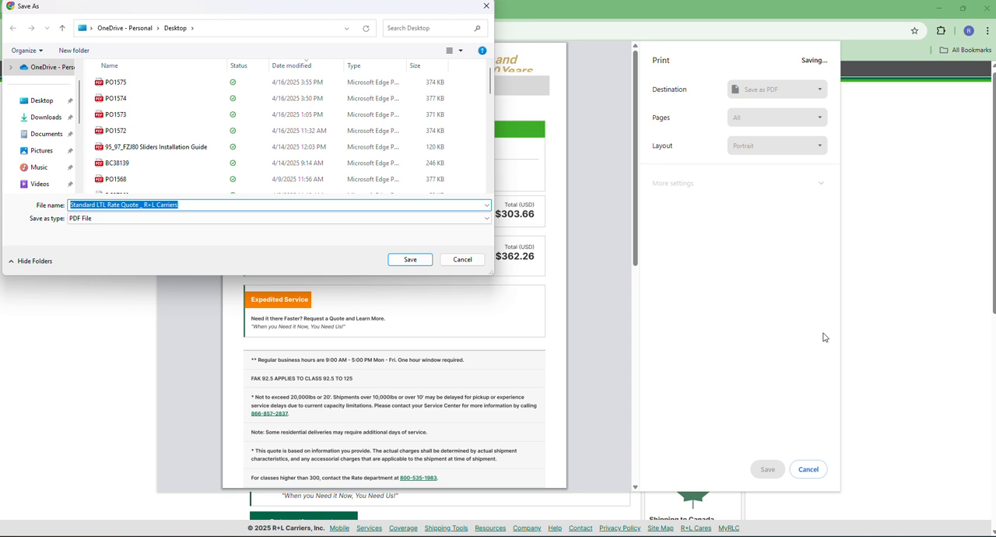
pyautogui.write('BC')
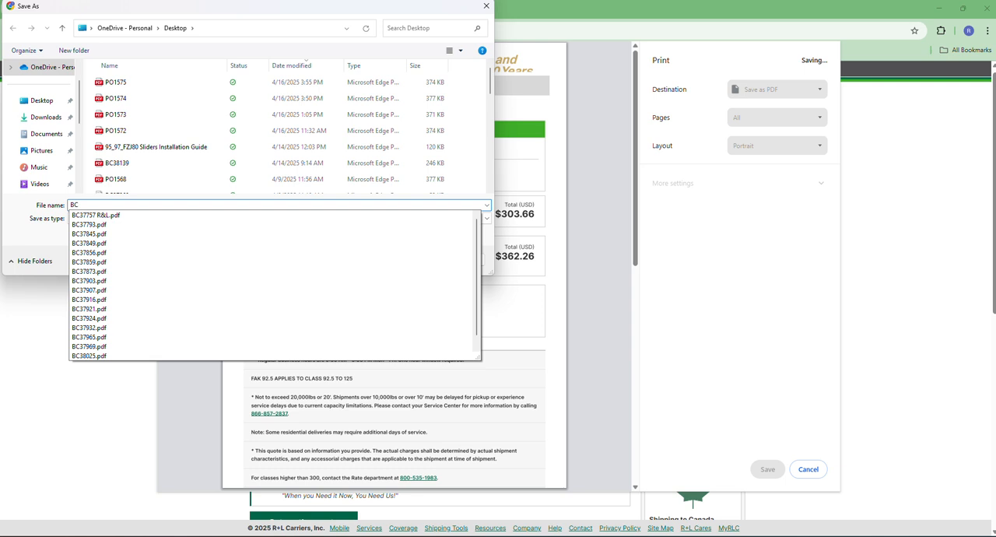
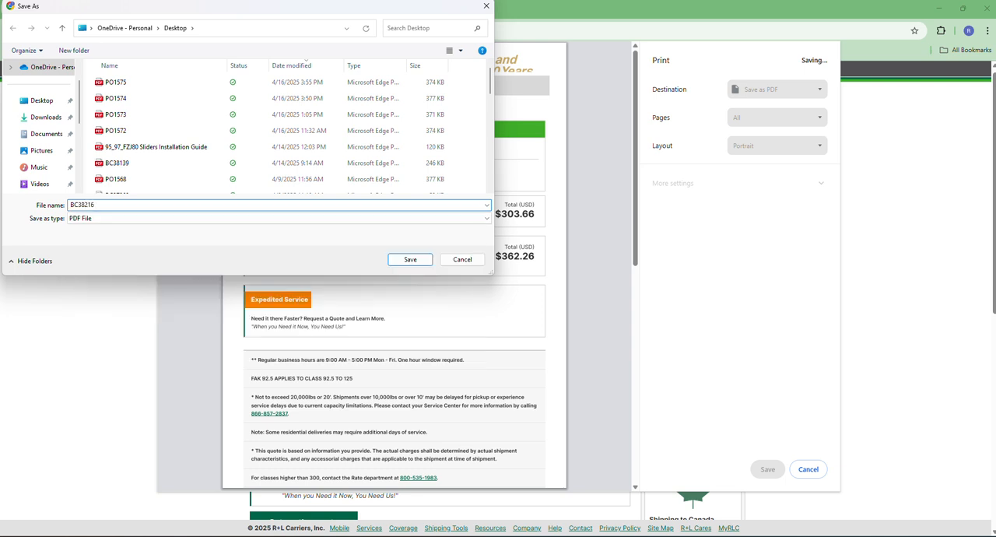
pyautogui.click(417, 263)
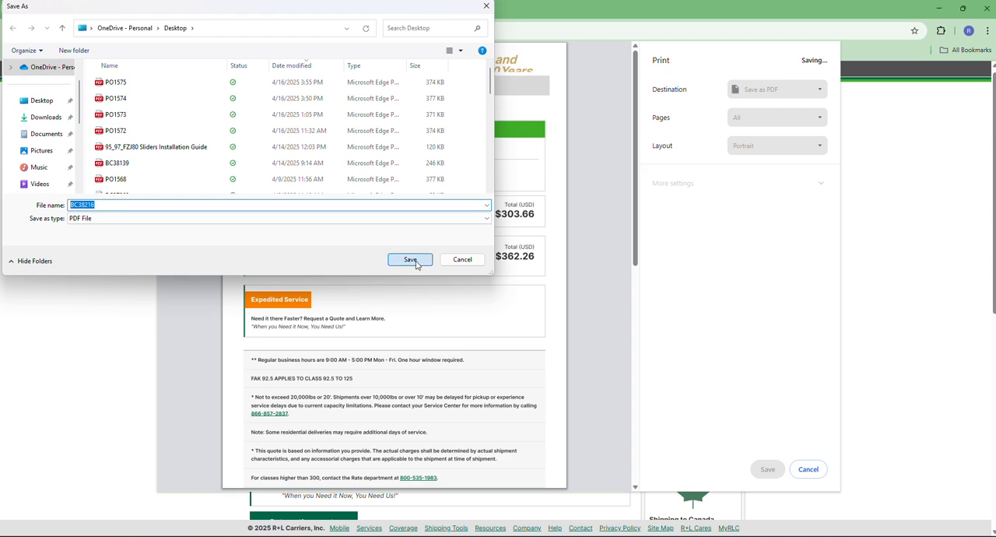
# Step: Open the Freight Quotes folder in Google Drive in a new browser tab
pyautogui.hotkey('ctrl', 't')
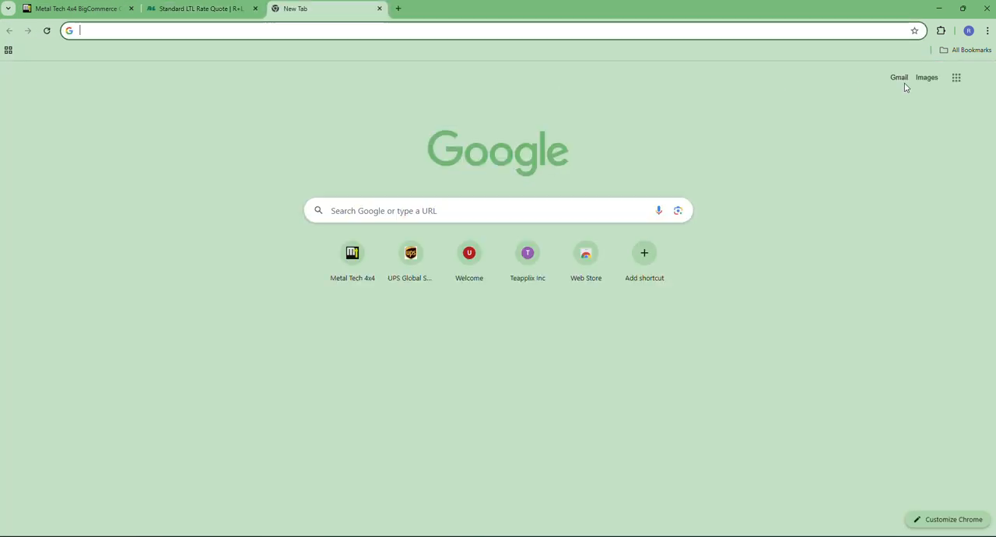
pyautogui.click(947, 77)
pyautogui.click(940, 134)
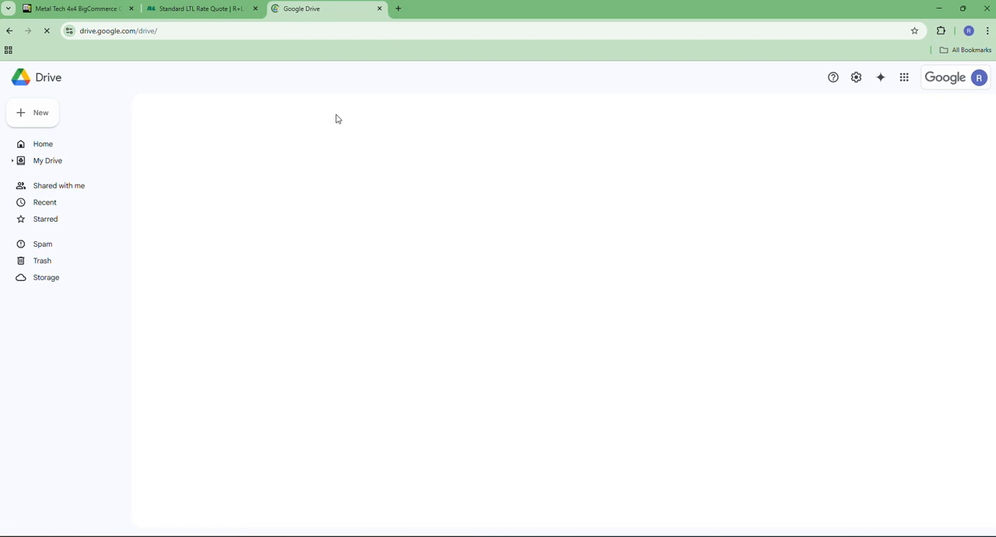
pyautogui.click(234, 246)
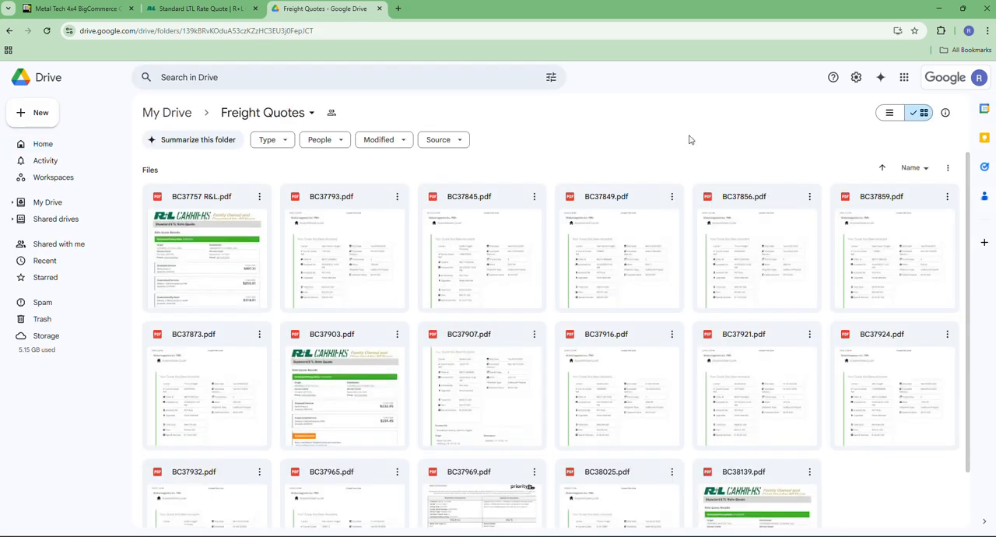
# Step: Upload the saved quote PDF from File Explorer into the Freight Quotes folder, and close Google Drive
pyautogui.press('super+e')
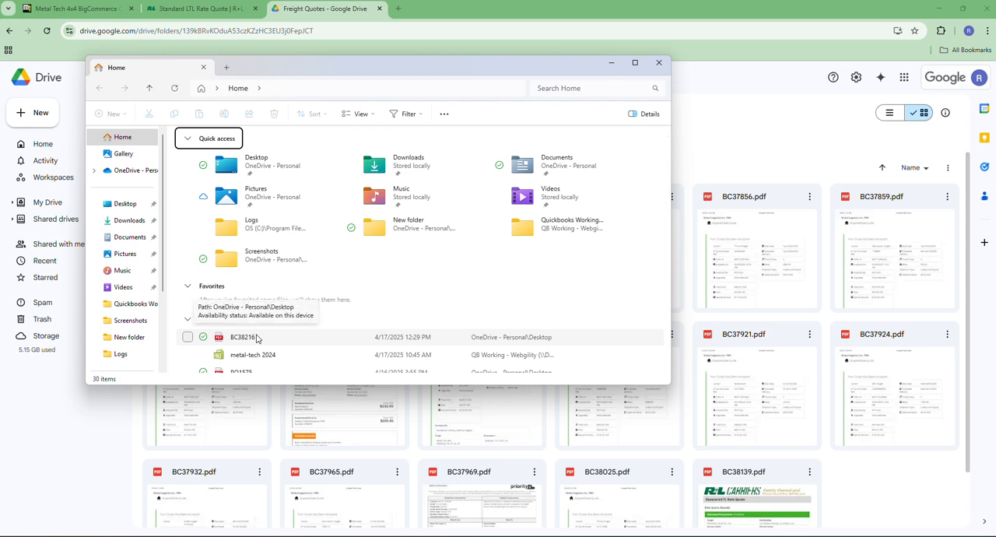
pyautogui.moveTo(257, 337); pyautogui.dragTo(865, 508)
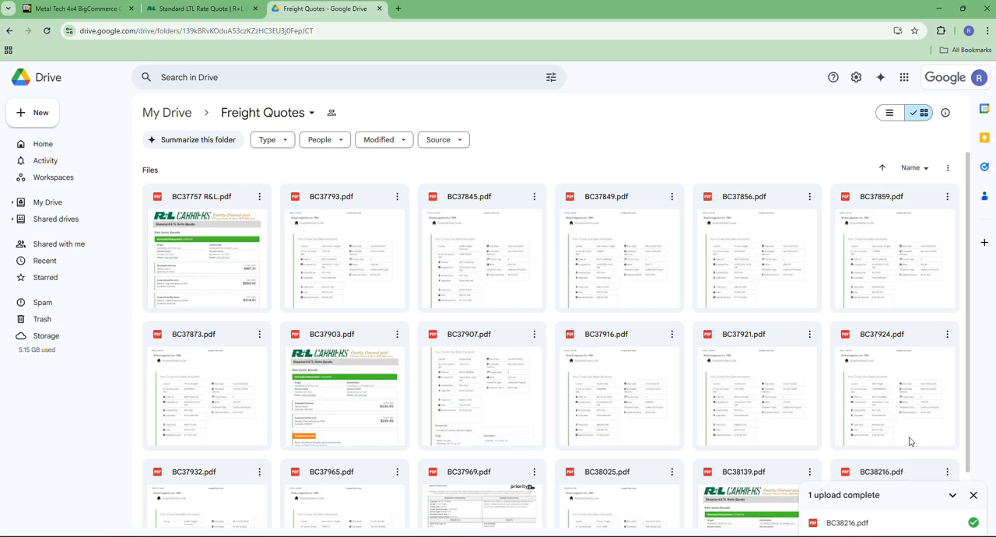
pyautogui.click(376, 8)
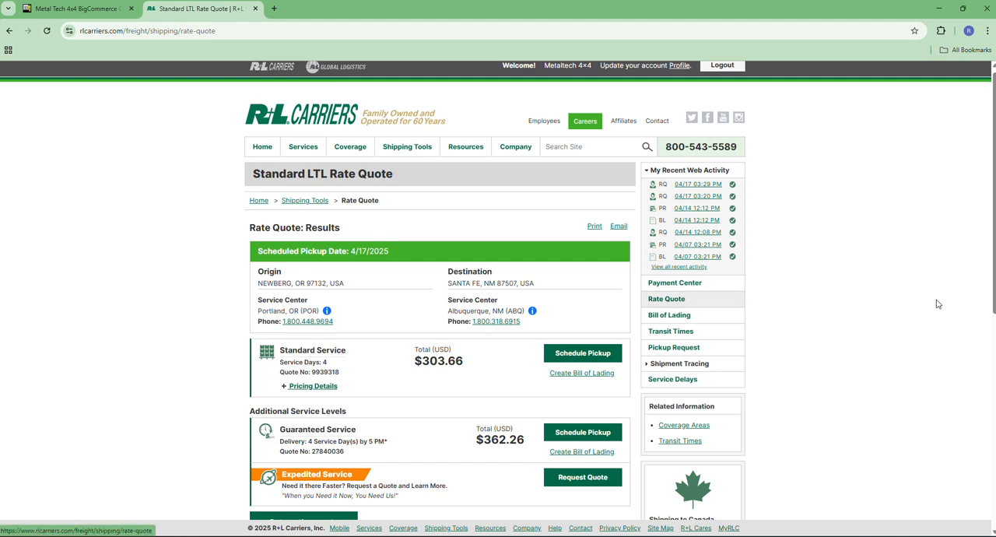